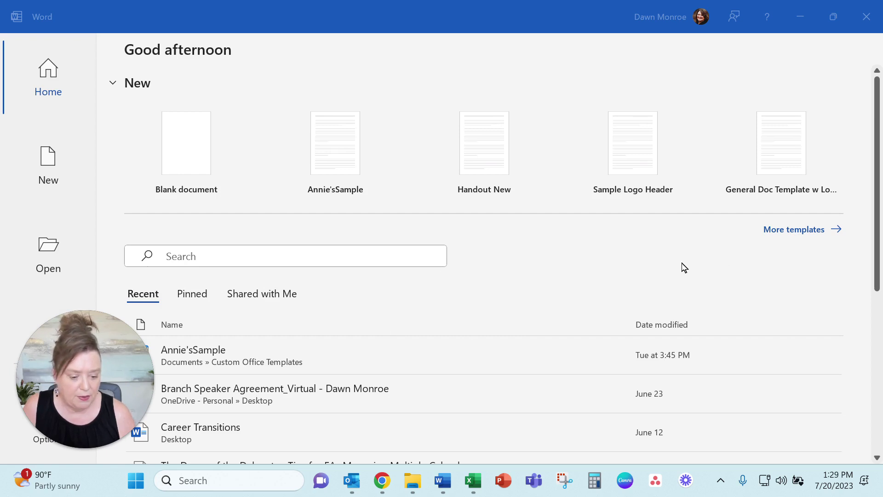
# - Show the Personal templates in Word's full template gallery
pyautogui.click(804, 233)
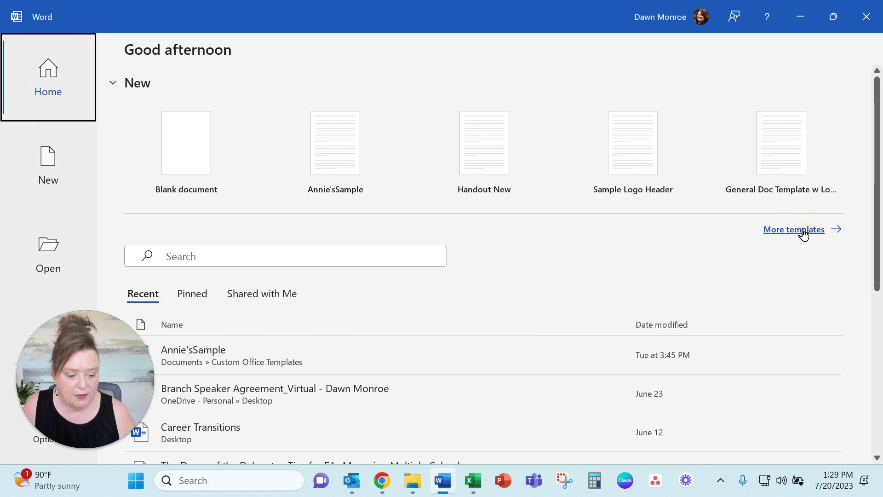
pyautogui.click(803, 232)
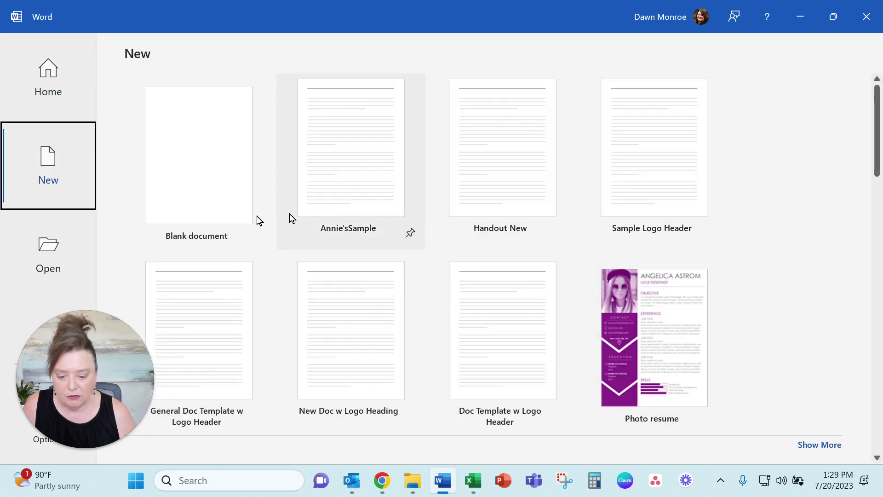
pyautogui.scroll(-3, 426, 373)
pyautogui.scroll(-4, 426, 374)
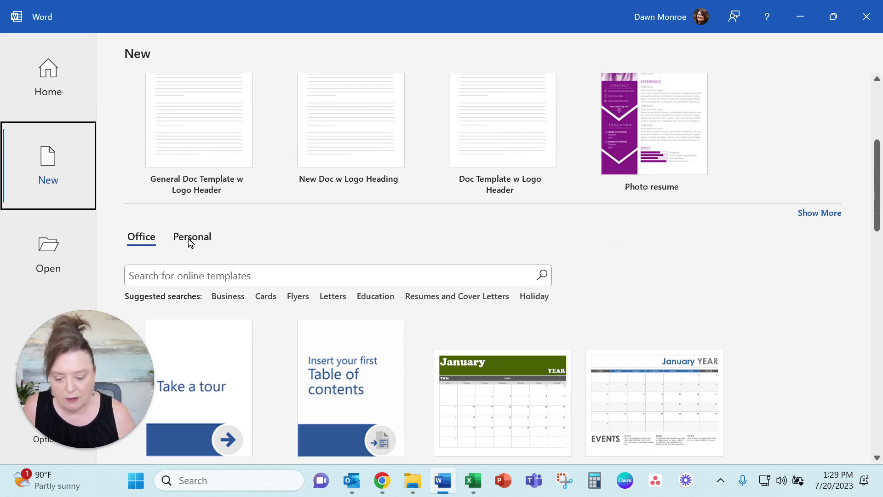
pyautogui.click(189, 239)
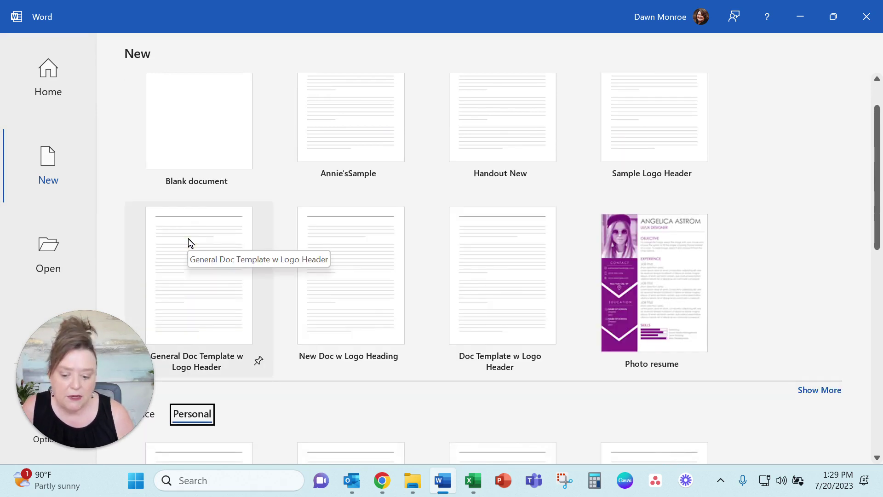
pyautogui.scroll(2, 340, 289)
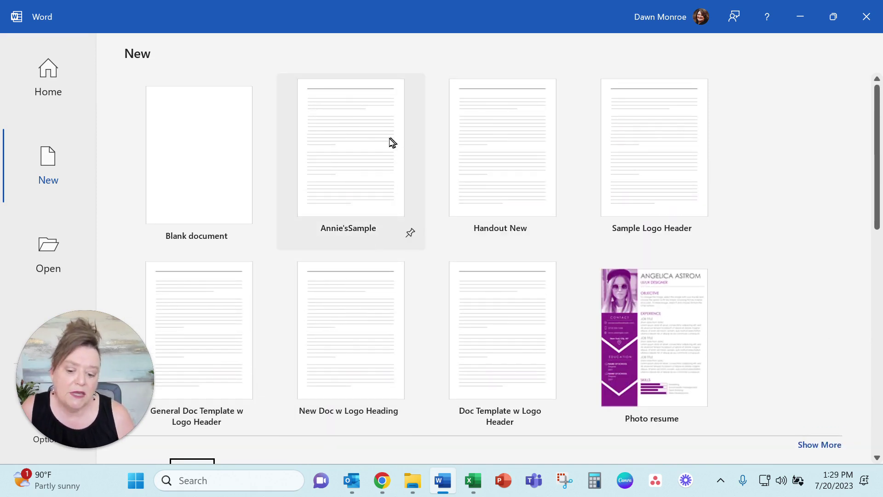
# - Remove Annie'sSample from the personal templates list and switch to the Custom Office Templates folder
pyautogui.rightClick(361, 122)
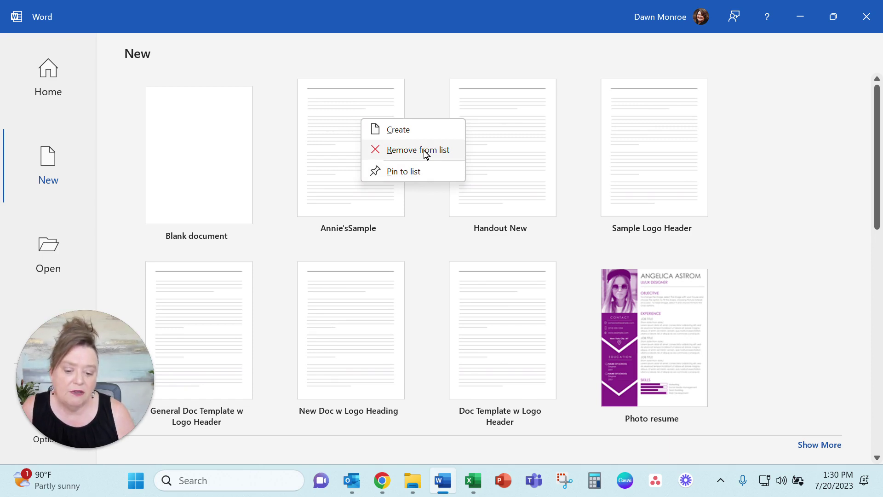
pyautogui.click(426, 151)
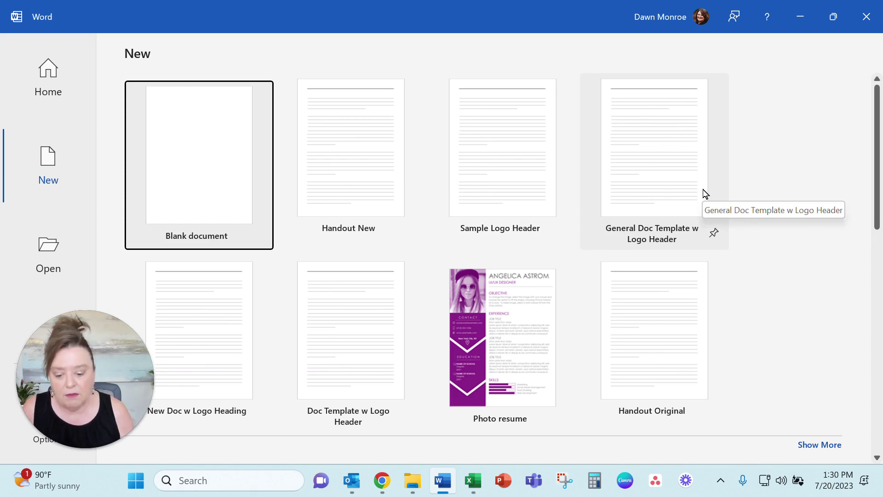
pyautogui.click(418, 486)
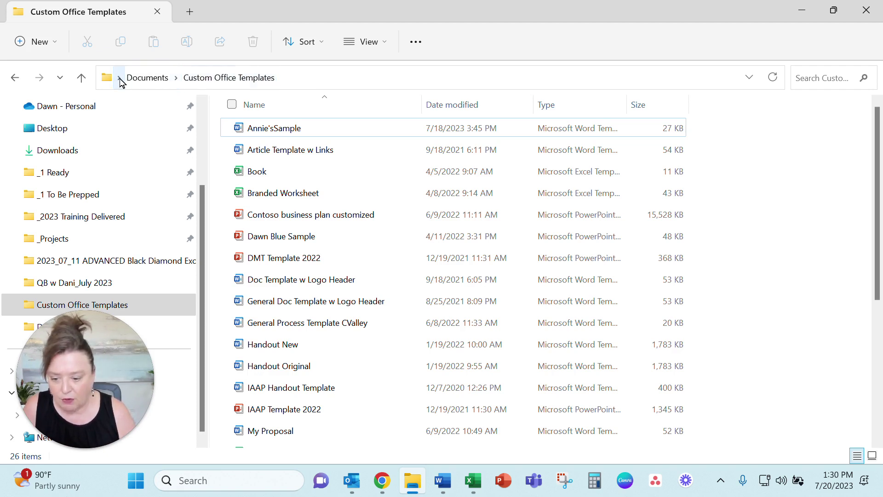
pyautogui.click(120, 79)
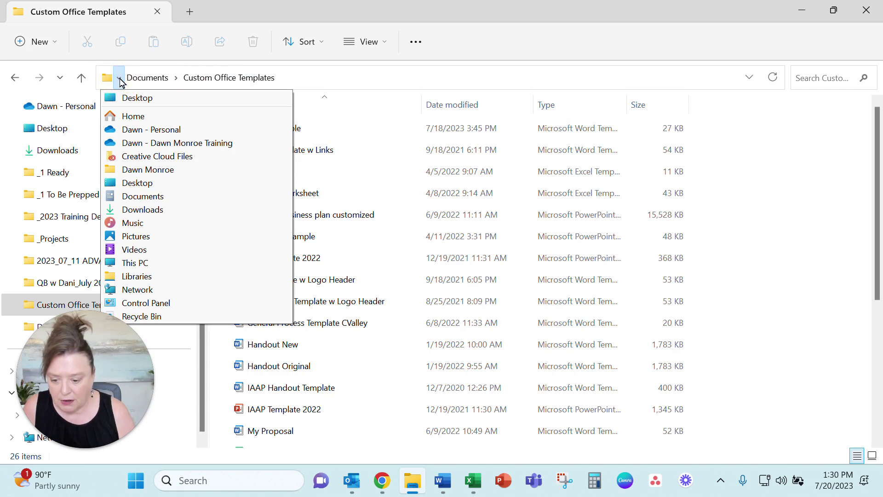
pyautogui.moveTo(137, 81)
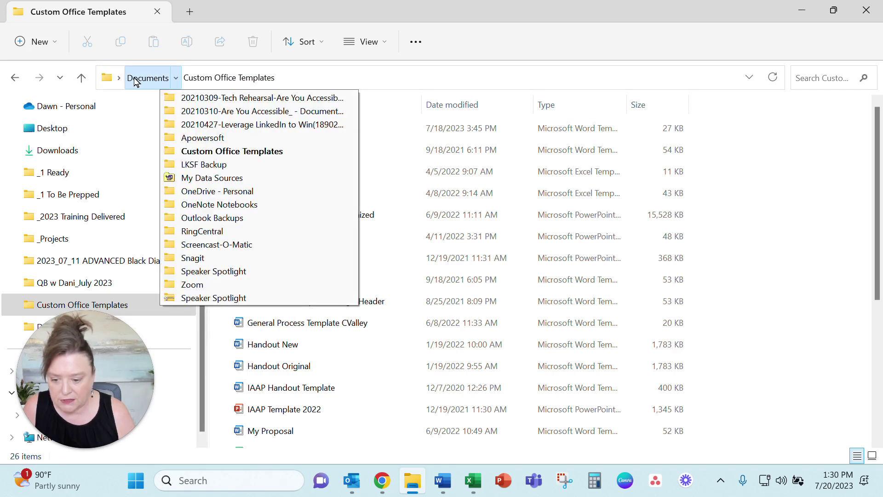
pyautogui.click(175, 78)
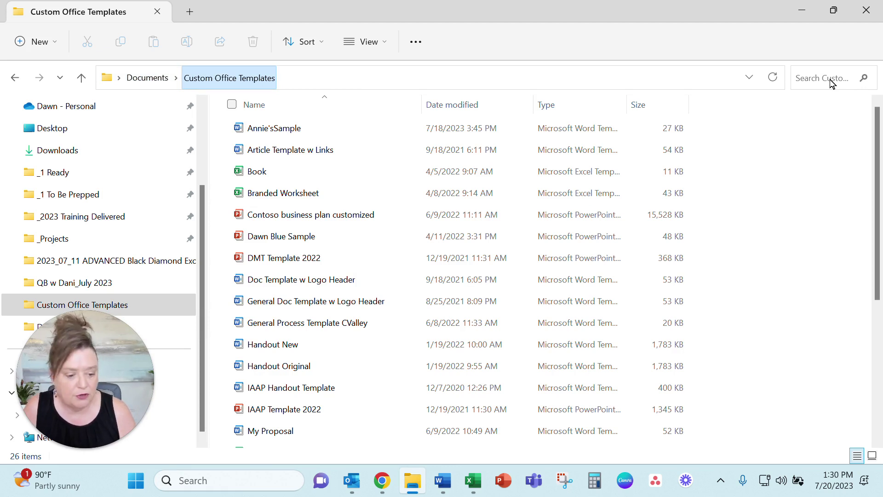
# - Delete the Annie'sSample file from the folder, leaving 25 template files
pyautogui.click(287, 131)
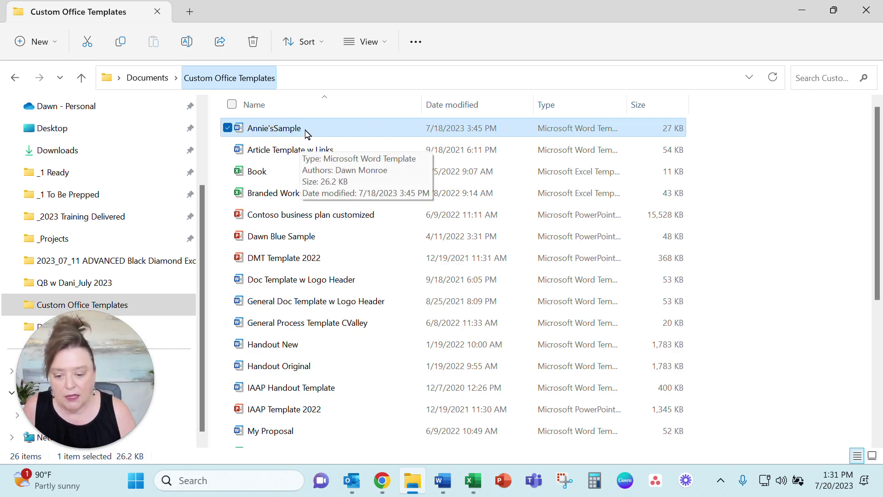
pyautogui.click(176, 78)
pyautogui.click(192, 78)
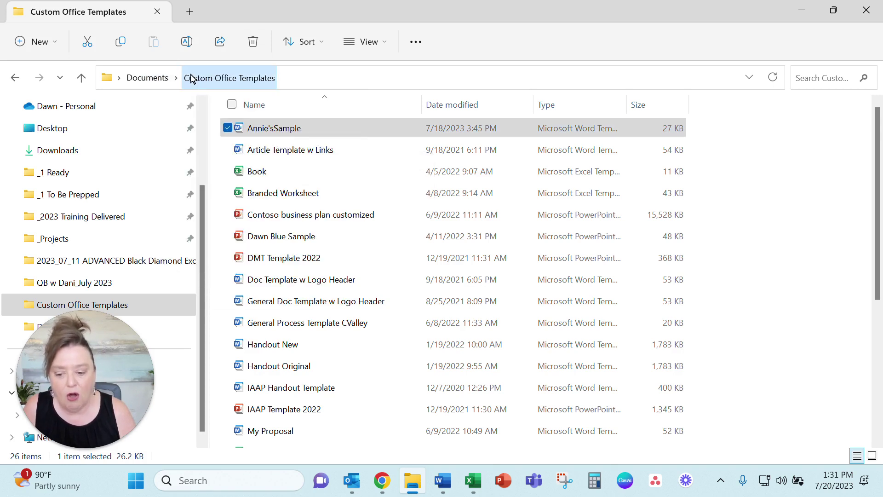
pyautogui.click(306, 132)
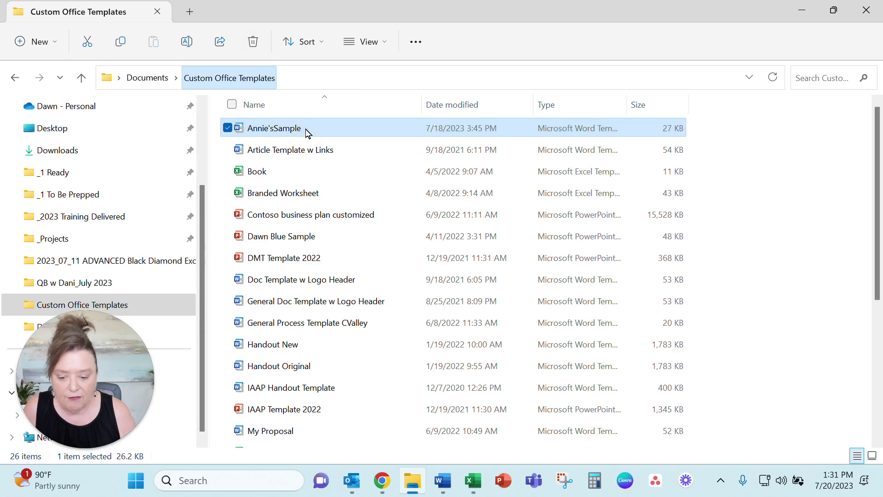
pyautogui.rightClick(306, 132)
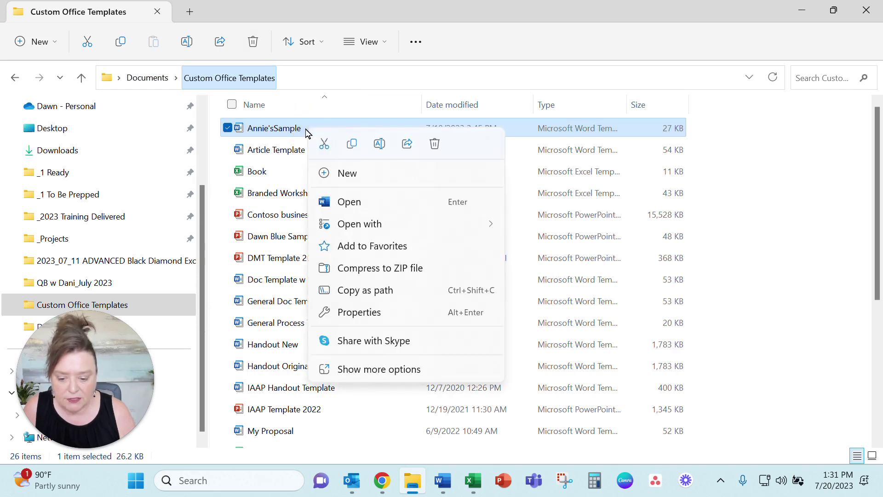
pyautogui.click(435, 144)
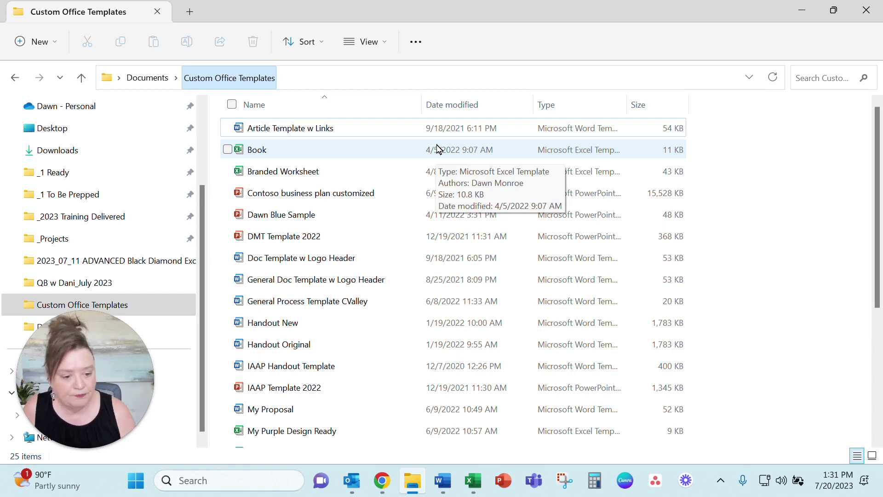
# - Minimize File Explorer and Word, then switch to Excel
pyautogui.click(802, 11)
pyautogui.click(801, 12)
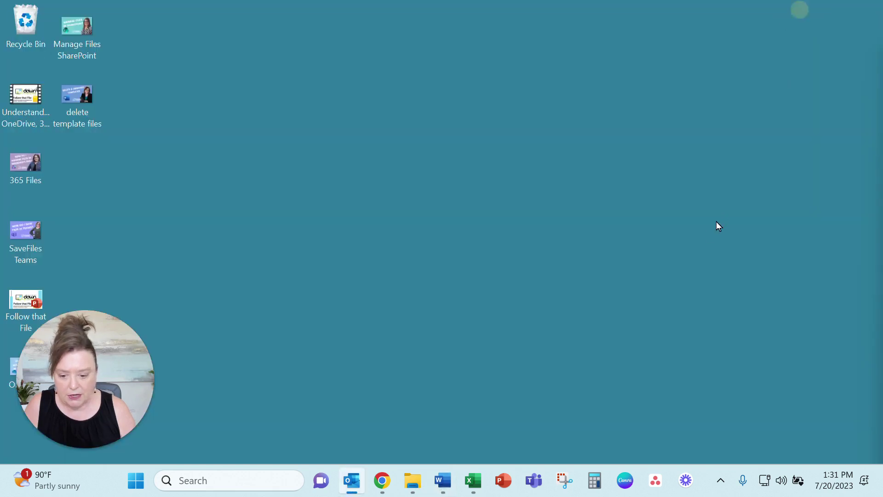
pyautogui.click(479, 480)
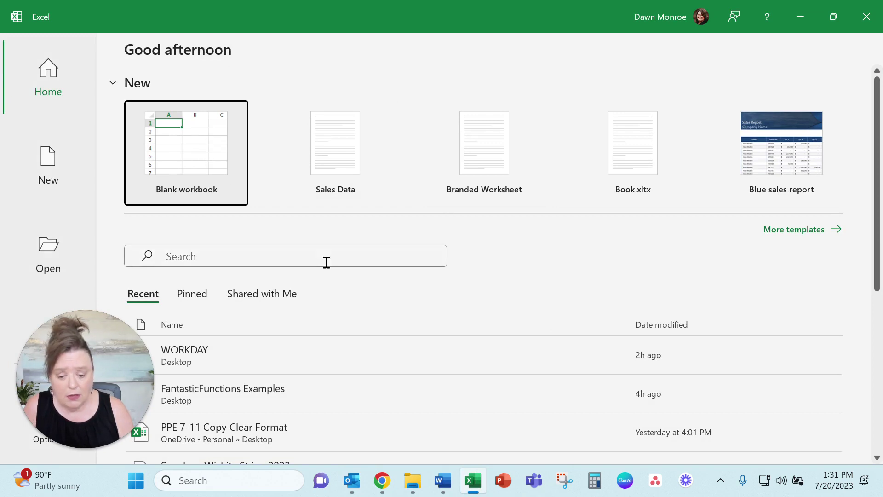
# - Show Excel's Personal templates and bring up the Book.xltx options, then return to the templates folder
pyautogui.click(805, 234)
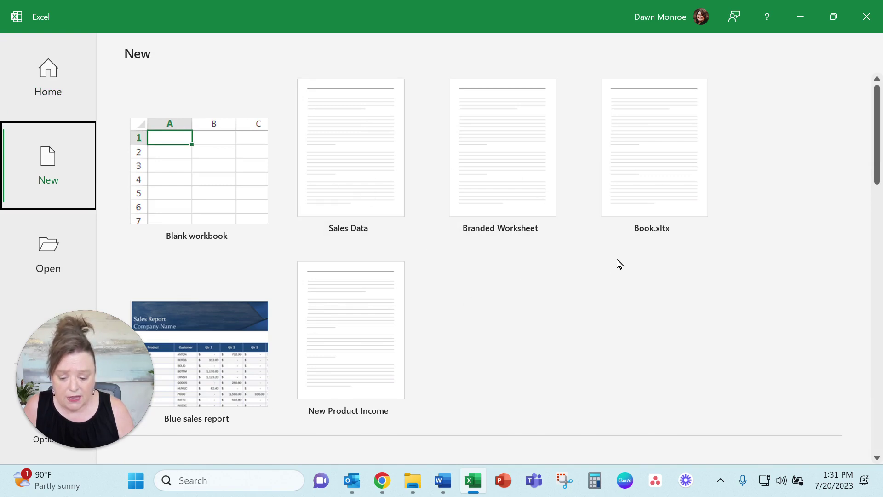
pyautogui.scroll(-3, 422, 250)
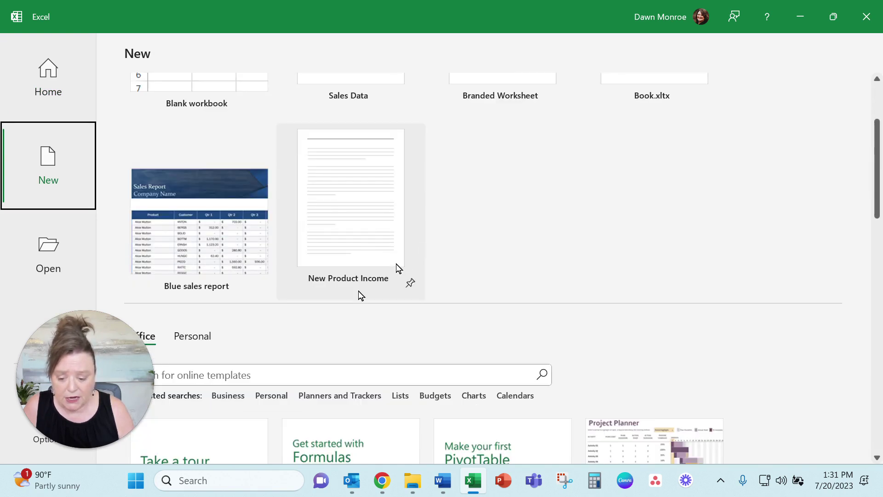
pyautogui.click(207, 341)
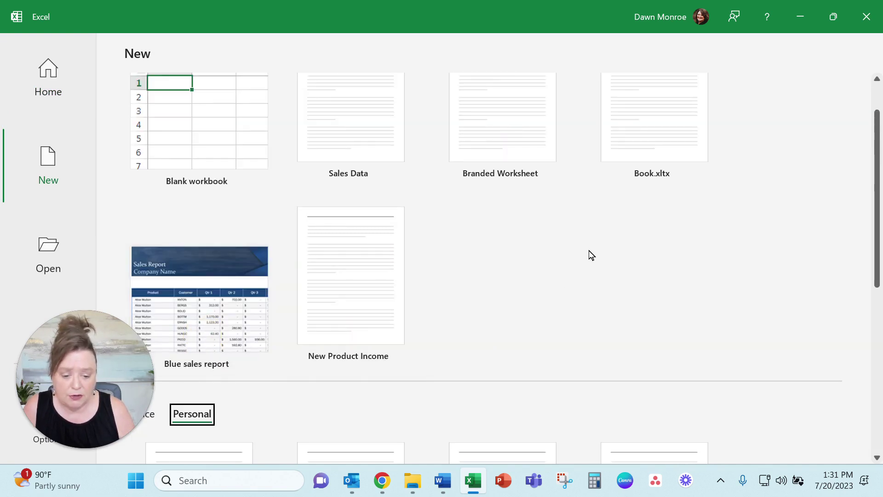
pyautogui.scroll(1, 621, 240)
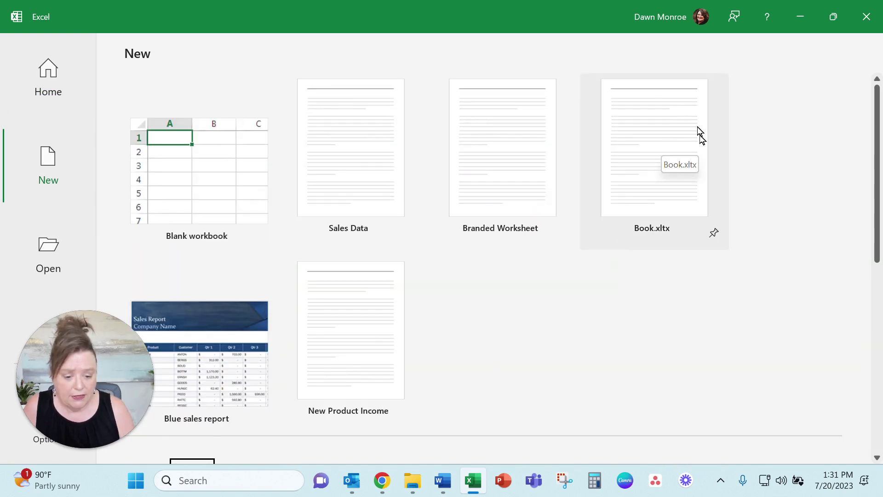
pyautogui.rightClick(653, 120)
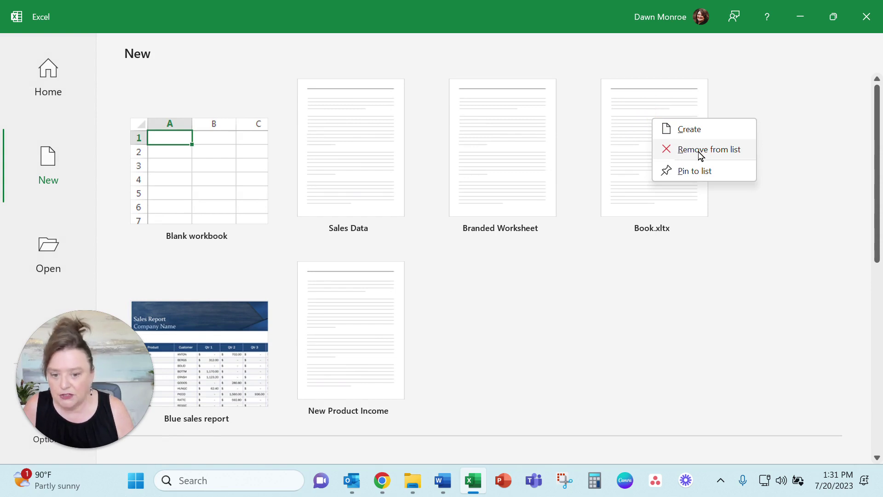
pyautogui.click(412, 483)
# - Delete the Book template file, dropping the folder to 24 items, and minimize File Explorer
pyautogui.click(293, 154)
pyautogui.rightClick(294, 154)
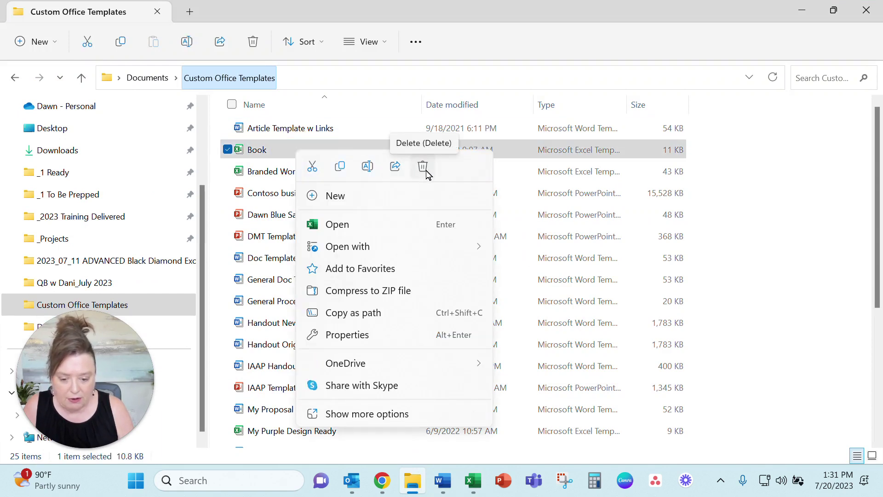
pyautogui.click(423, 171)
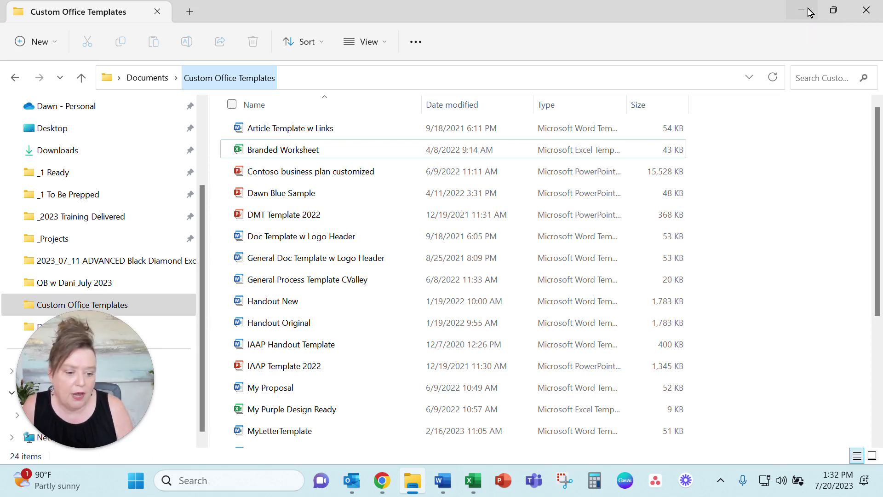
pyautogui.click(809, 13)
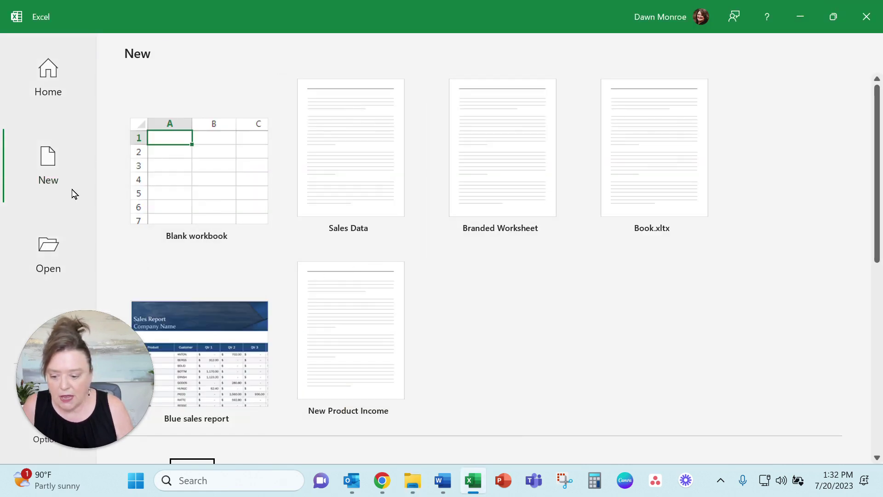
# - Create a blank workbook, enter 'sample' in A1 and fill A1:F2 yellow
pyautogui.click(183, 159)
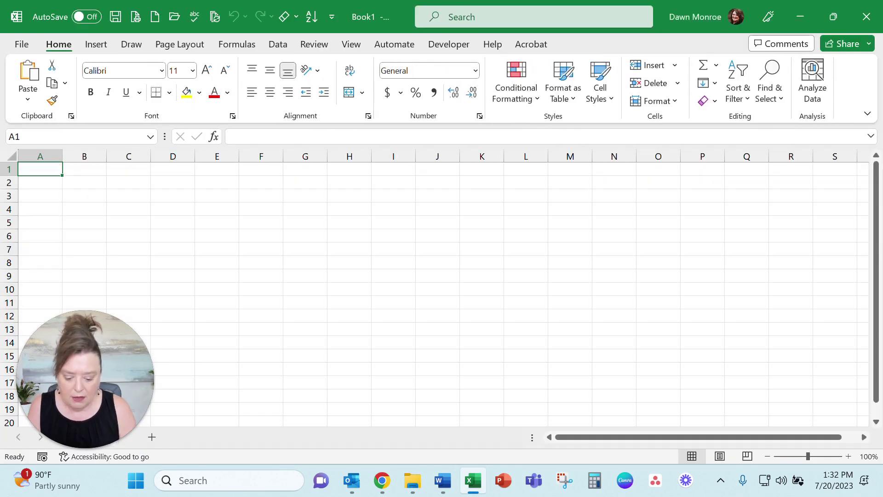
pyautogui.write('samp')
pyautogui.write('l')
pyautogui.press('BackSpace')
pyautogui.write('ple')
pyautogui.click(270, 216)
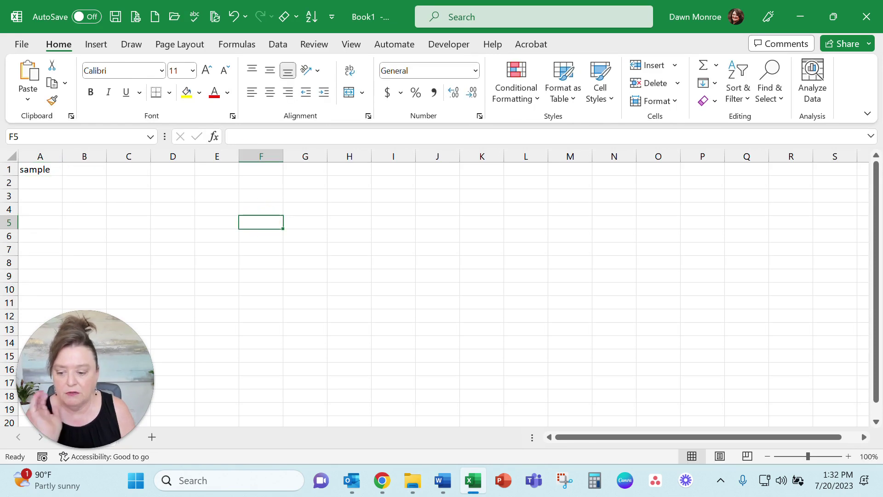
pyautogui.moveTo(32, 169); pyautogui.dragTo(267, 183)
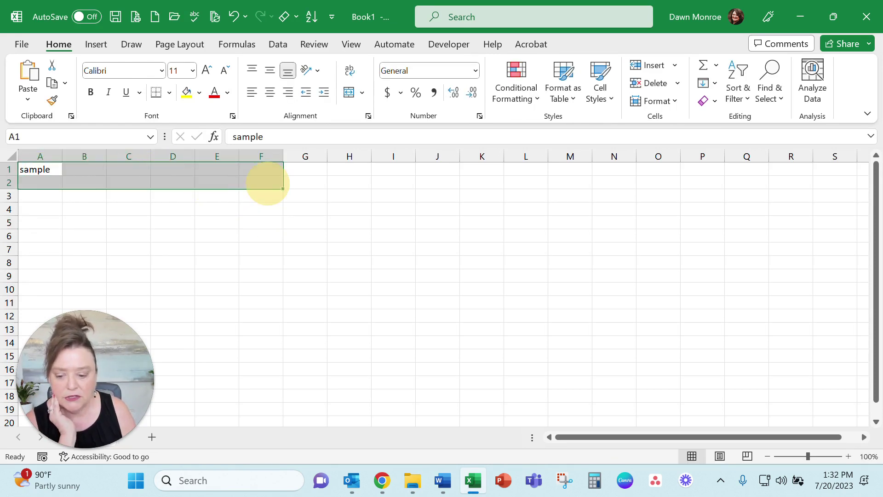
pyautogui.click(187, 95)
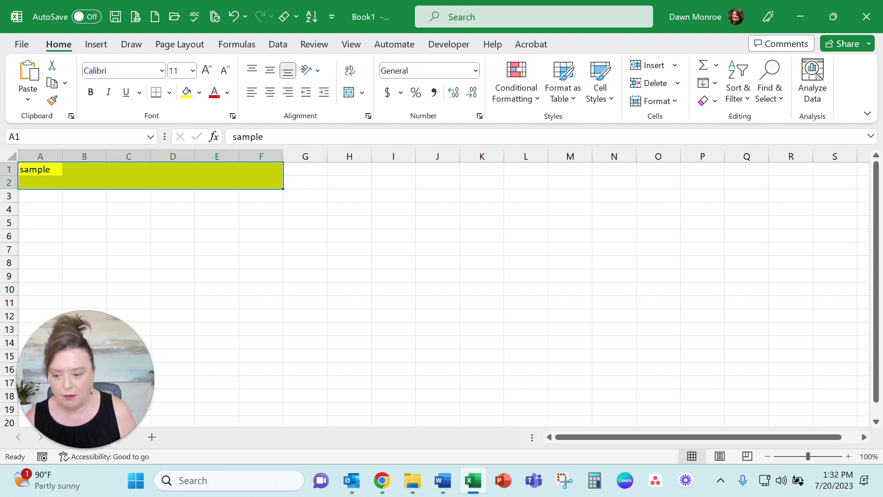
# - Open the Save As dialog for Book1 through File > Save As > Browse, showing Documents
pyautogui.click(23, 44)
pyautogui.click(40, 239)
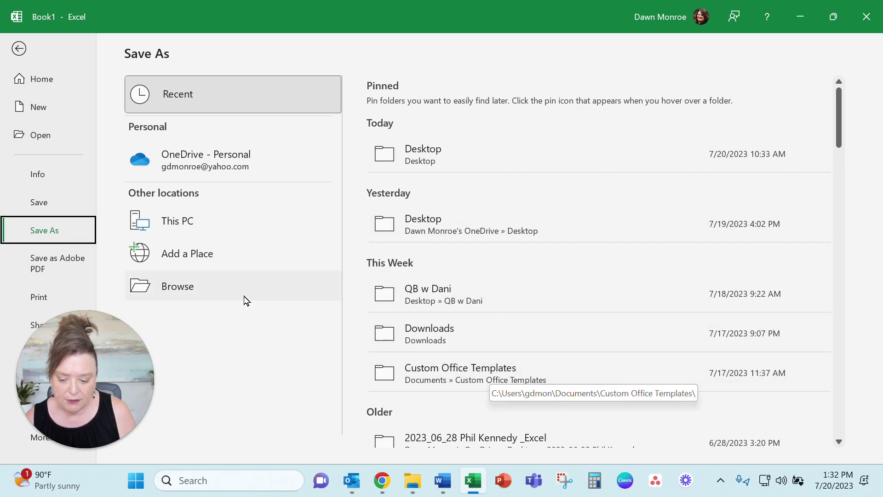
pyautogui.click(205, 286)
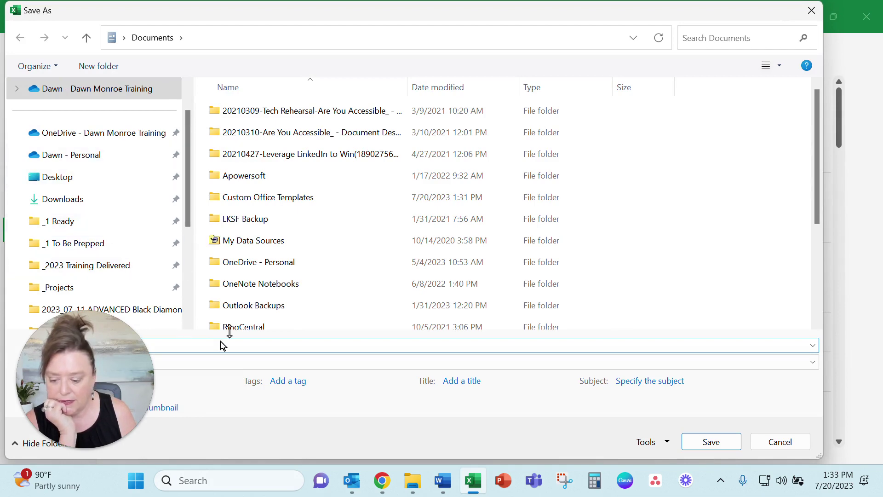
# - Set the save type to Excel Template, which targets the Custom Office Templates folder
pyautogui.moveTo(484, 17); pyautogui.dragTo(583, 17)
pyautogui.click(290, 363)
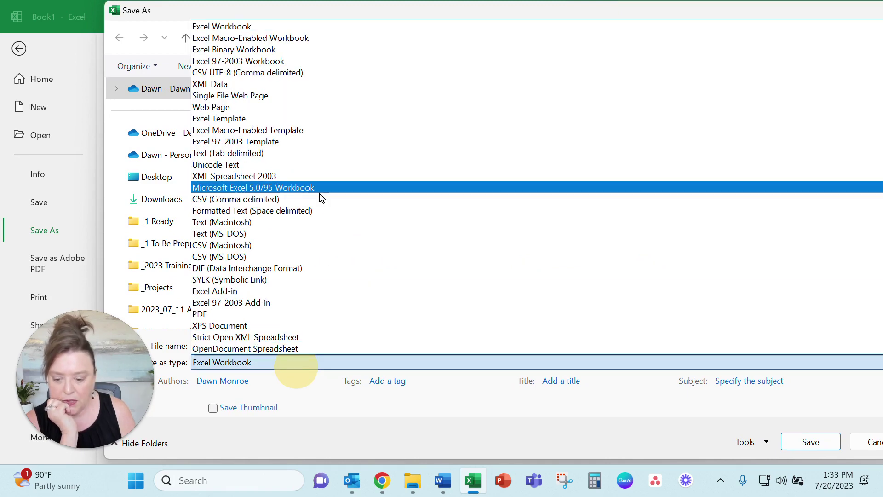
pyautogui.click(264, 118)
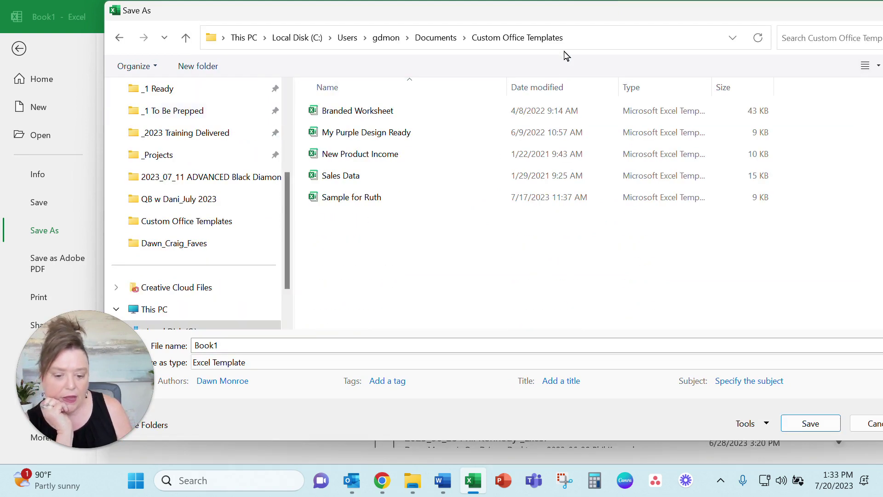